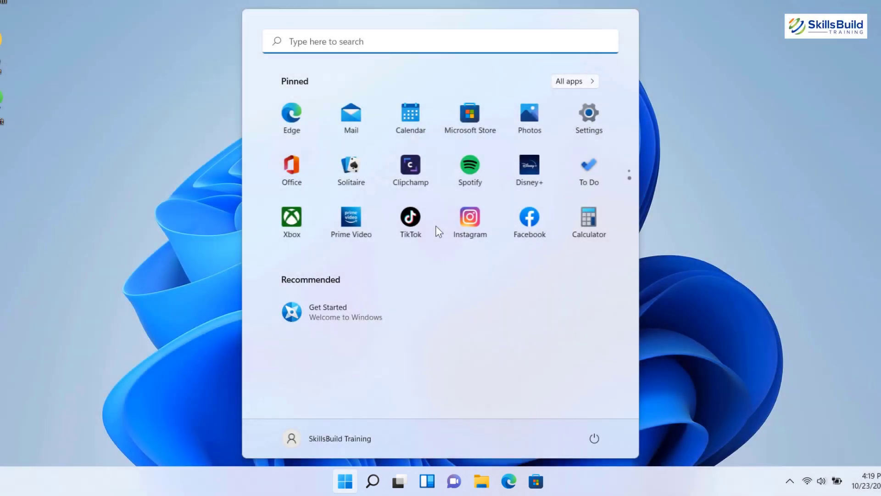
Page through the Pinned apps, browse the All apps list, and search the Start menu for calc.
scroll(436, 225, "down", 1)
scroll(436, 224, "up", 1)
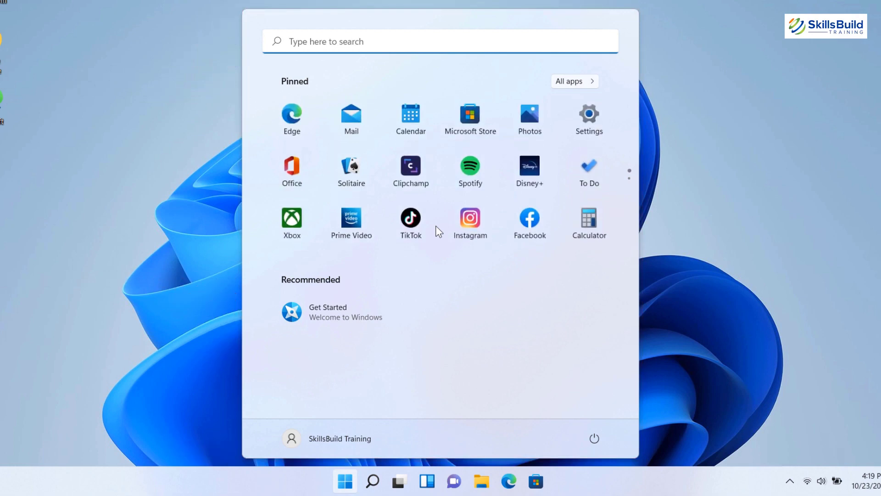
left_click(575, 82)
scroll(558, 125, "down", 1)
scroll(556, 121, "down", 2)
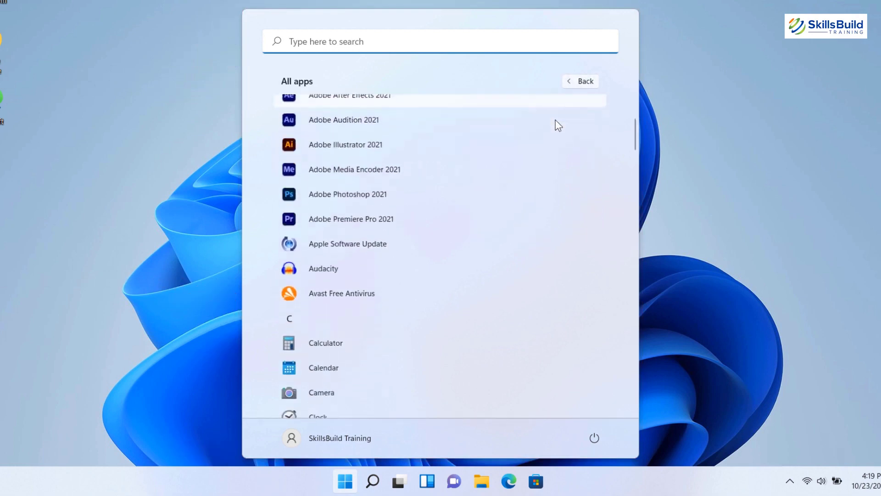
left_click(460, 39)
type("calc")
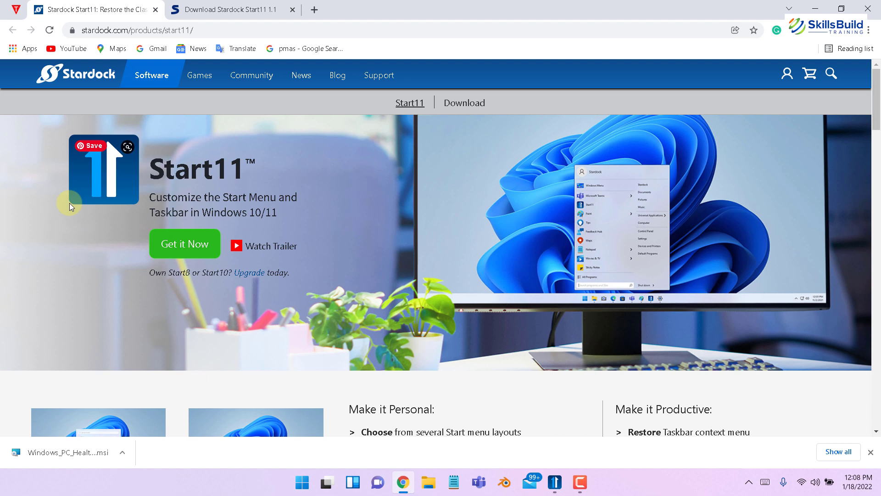
Scroll Stardock's Start11 product page, then switch to the Softpedia Download Start11 tab.
scroll(155, 260, "down", 2)
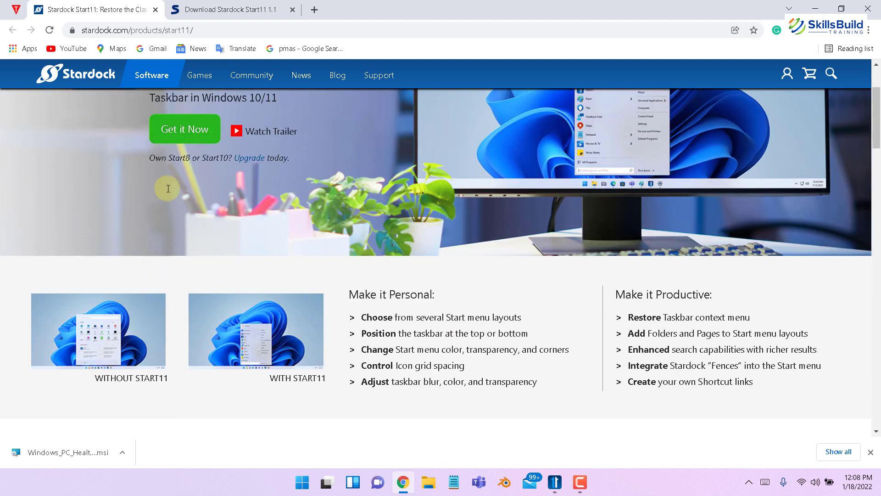
left_click(202, 10)
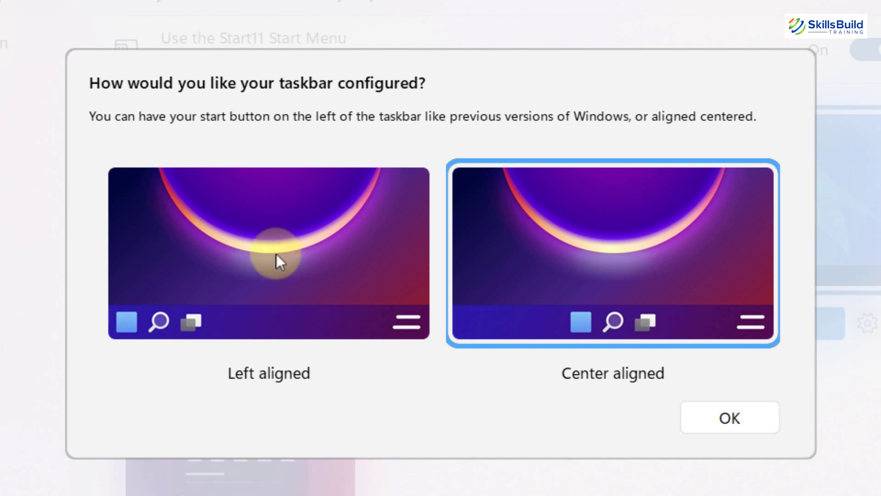
Choose a left-aligned taskbar in Start11's alignment prompt and confirm.
left_click(274, 279)
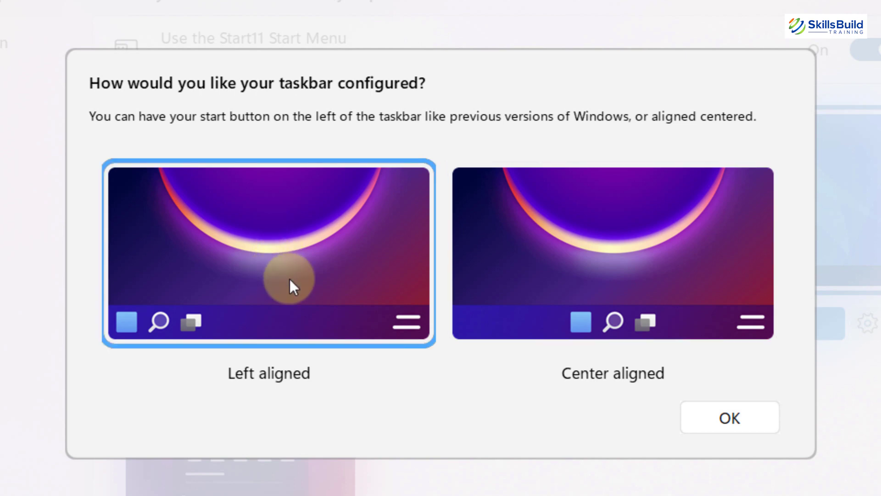
left_click(737, 425)
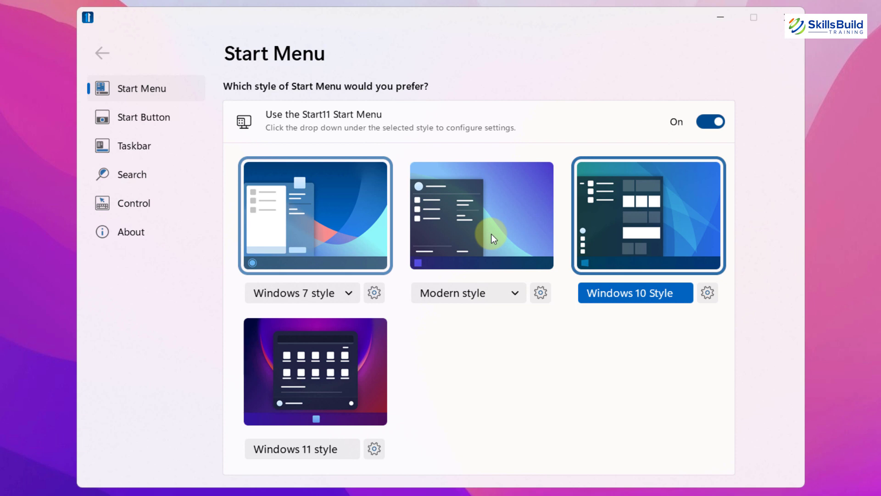
Preview the Windows 7, Modern and Windows 10 Start menu styles, then settle on Windows 7.
key("space")
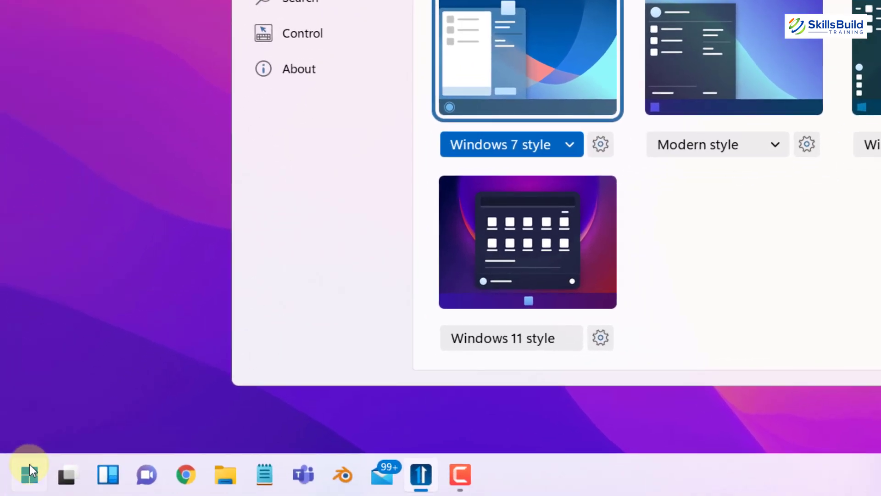
left_click(30, 468)
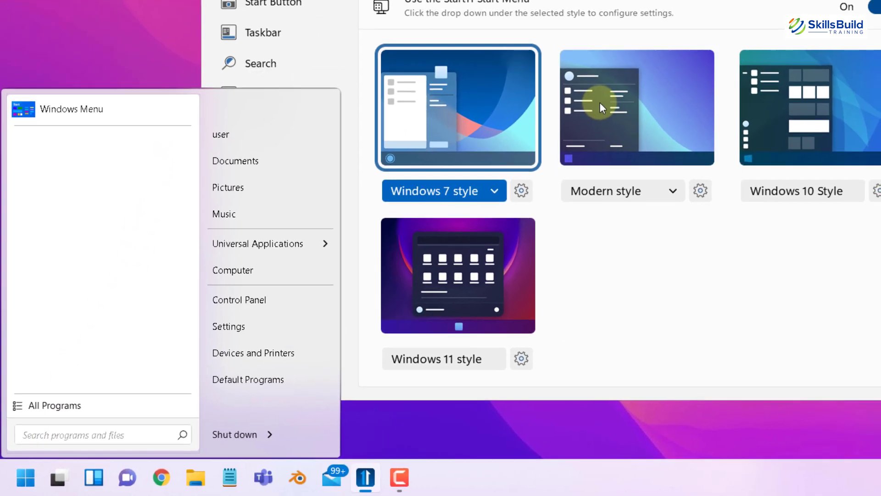
left_click(691, 42)
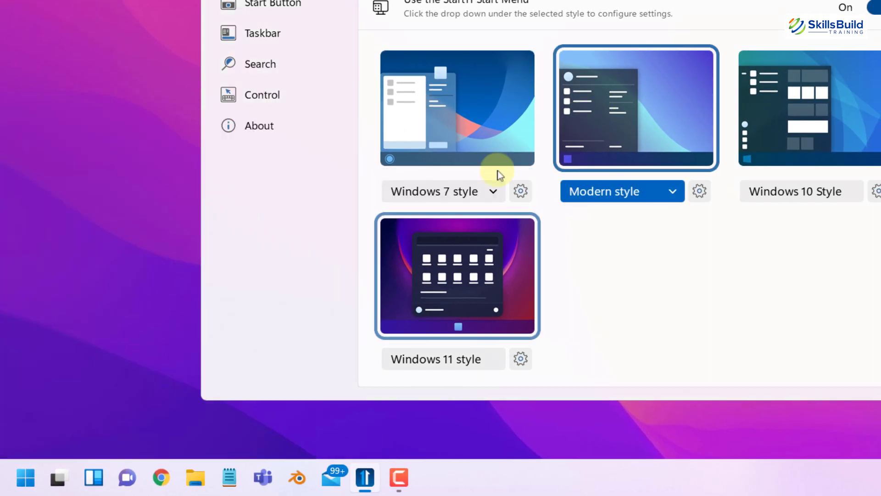
left_click(26, 476)
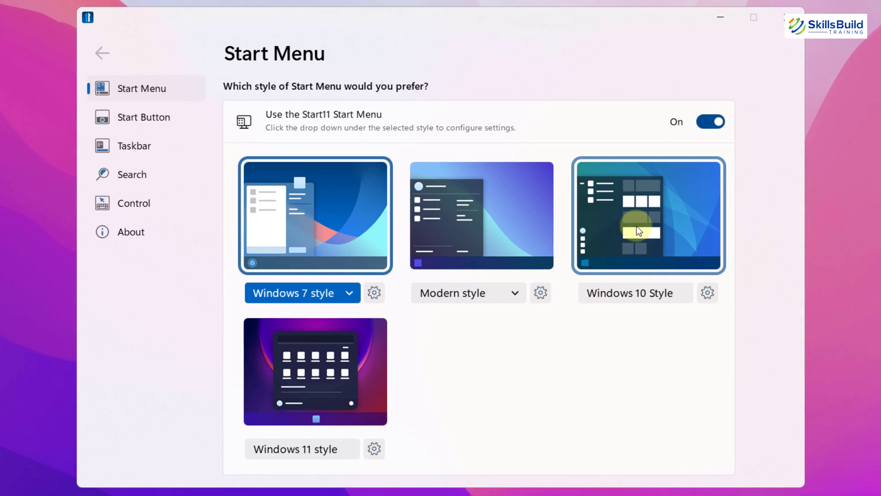
left_click(637, 226)
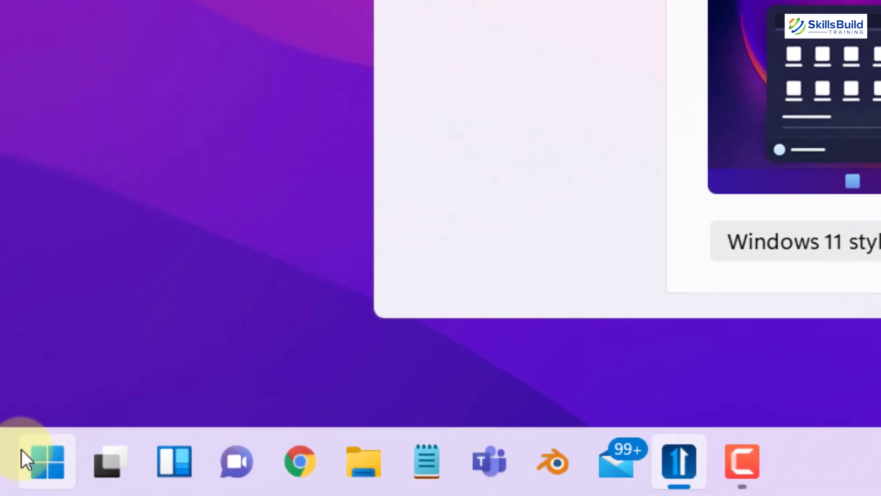
left_click(21, 449)
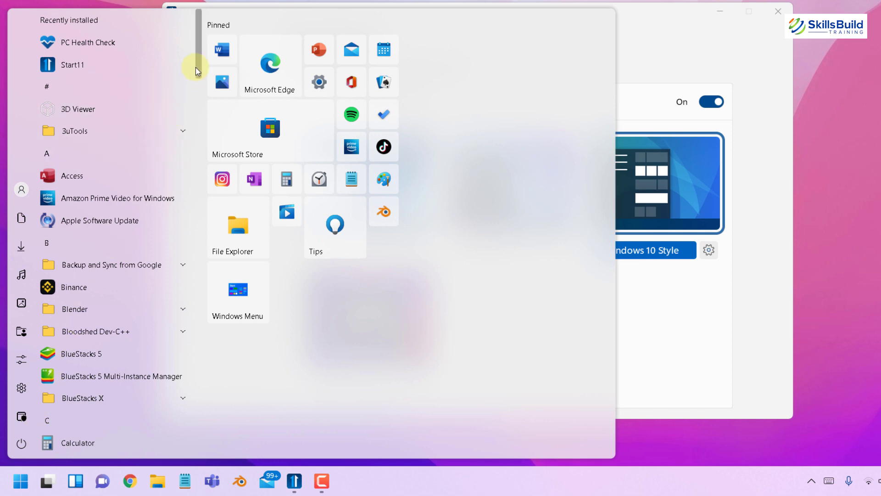
left_click(702, 357)
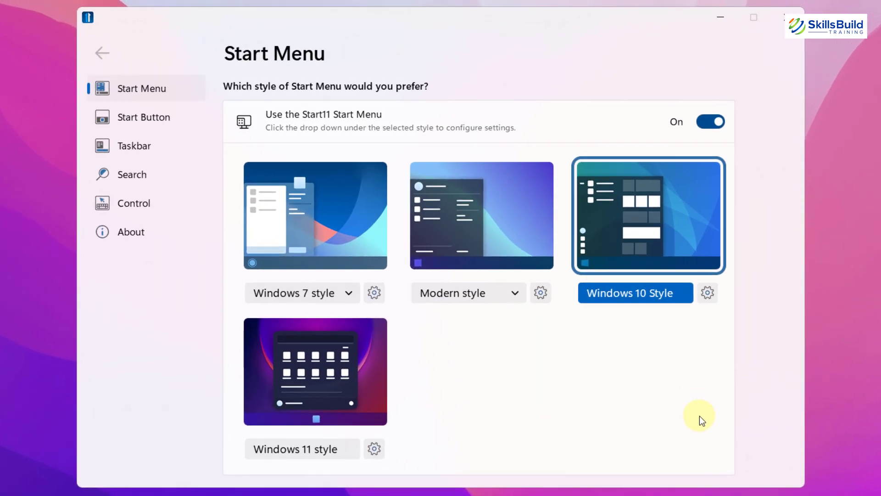
left_click(271, 232)
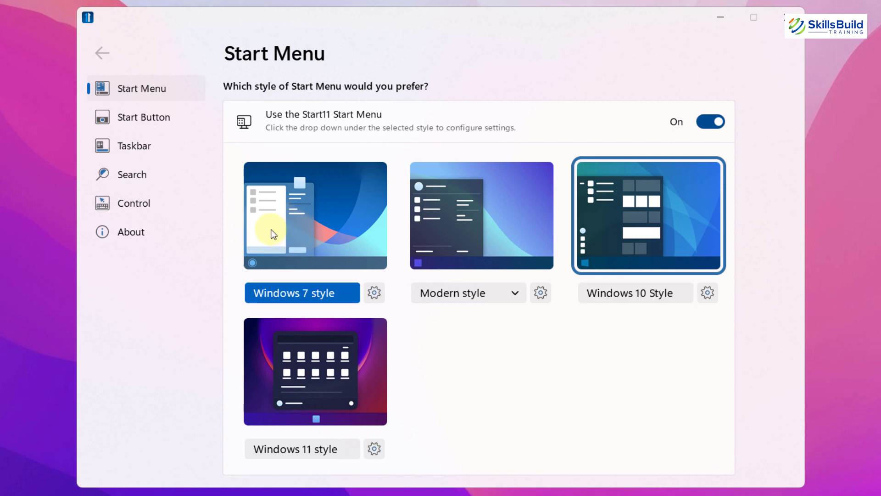
On the Start Button page, try a custom button image and centring, leaving the button left-aligned.
left_click(139, 119)
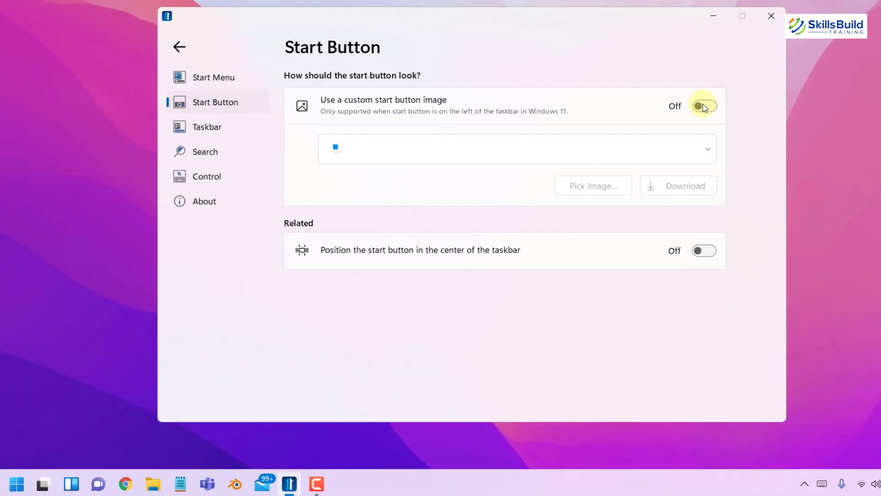
left_click(705, 107)
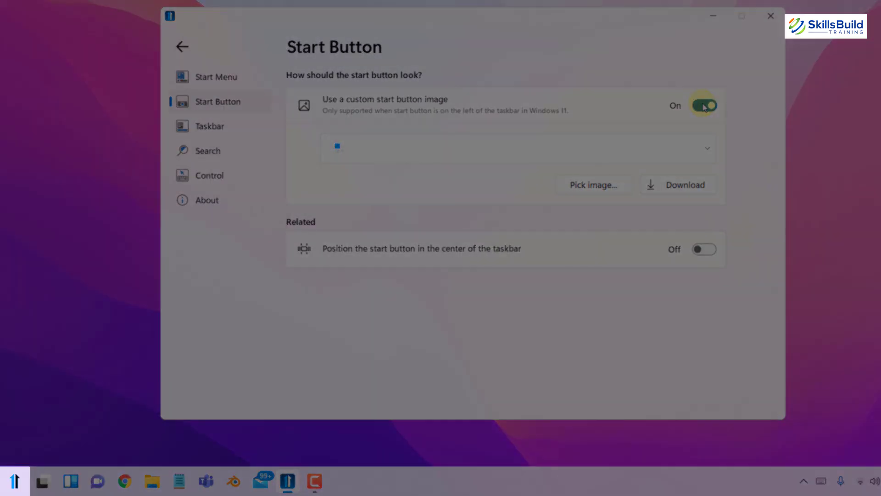
left_click(707, 148)
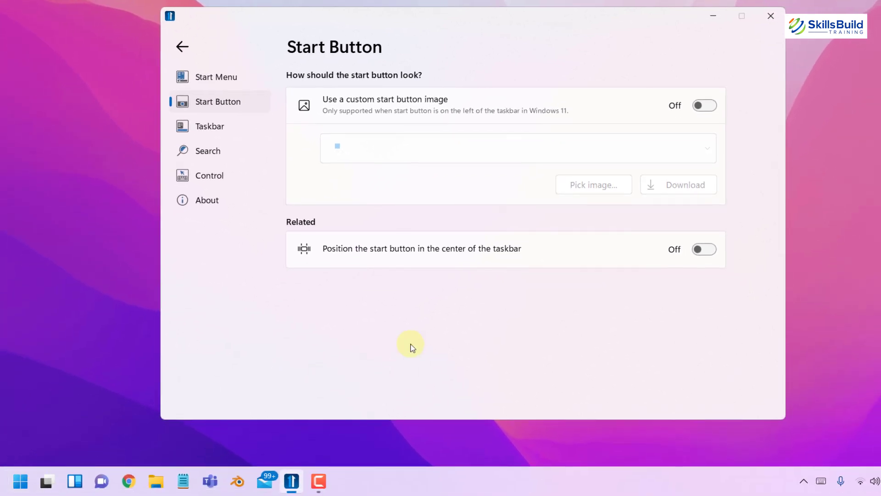
left_click(704, 250)
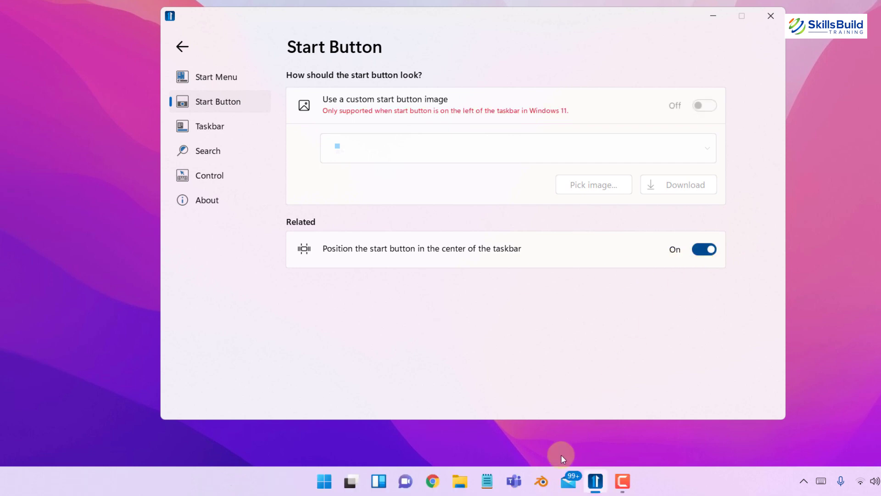
left_click(697, 250)
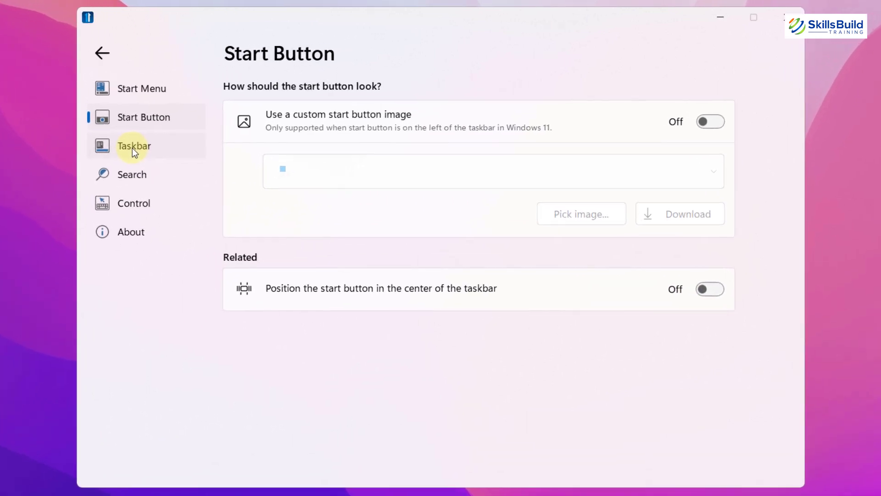
In Taskbar settings, toggle wallpaper blur and automatic taskbar color, leaving both on.
left_click(133, 148)
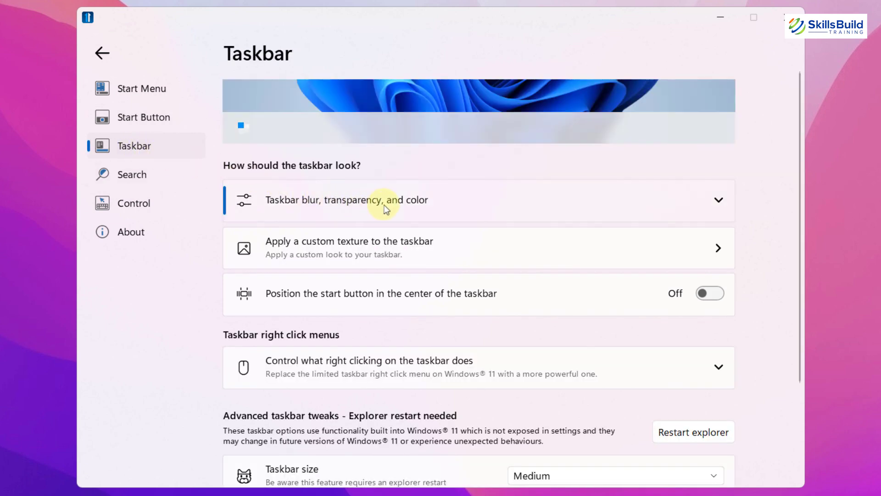
left_click(426, 207)
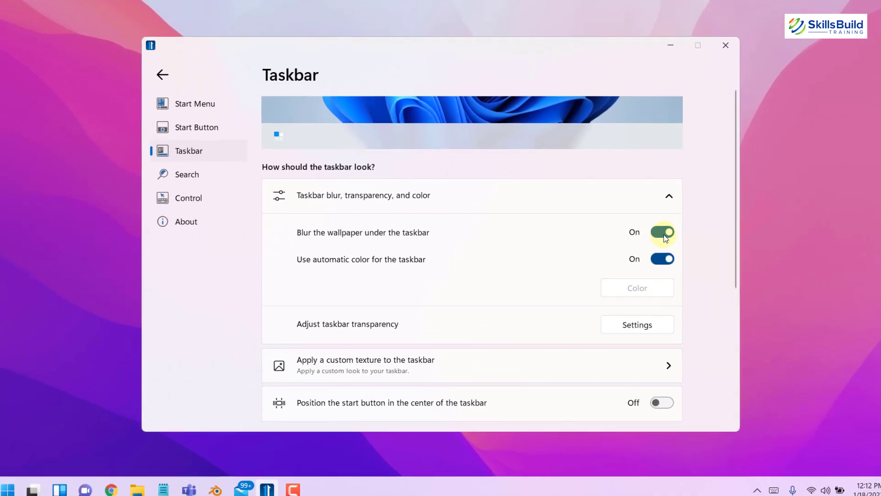
left_click(677, 245)
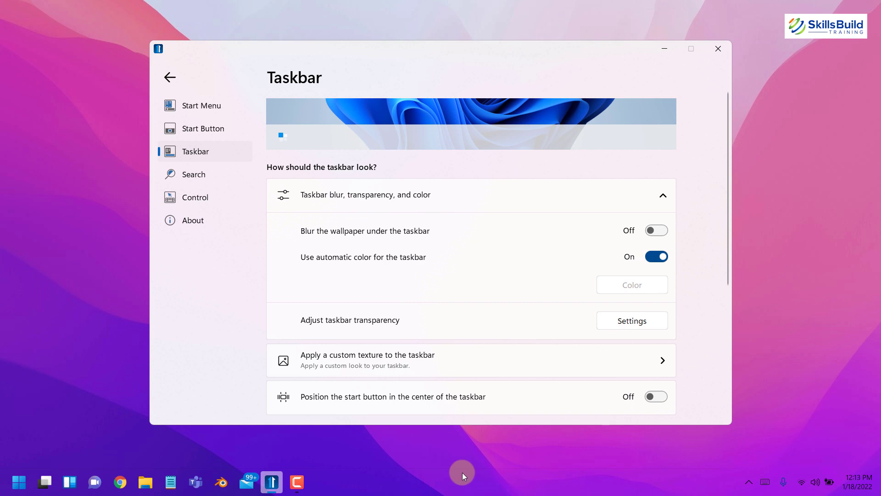
left_click(656, 230)
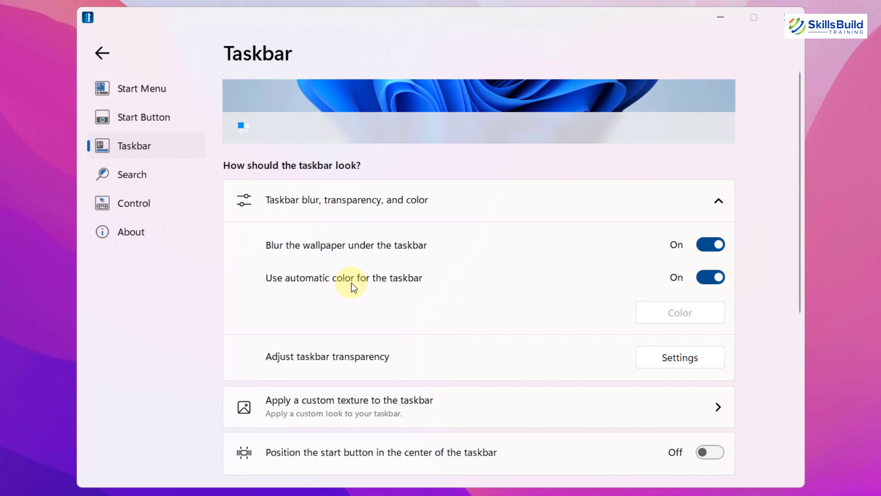
left_click(709, 277)
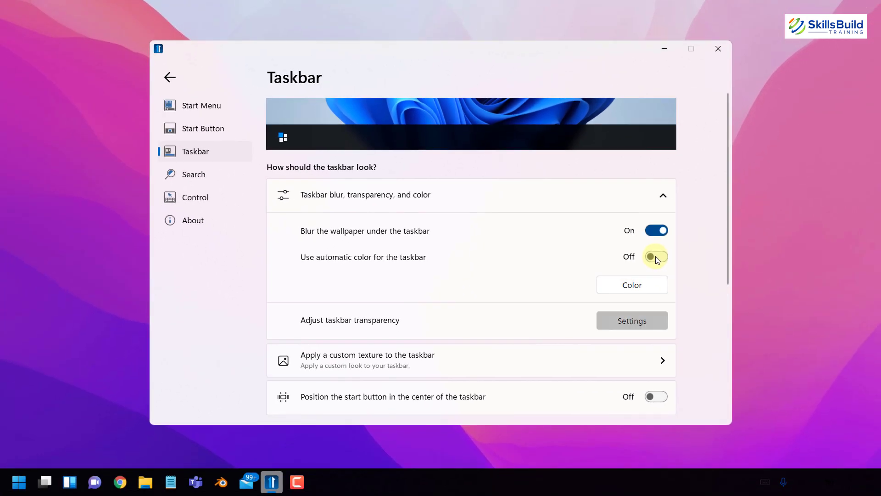
left_click(656, 257)
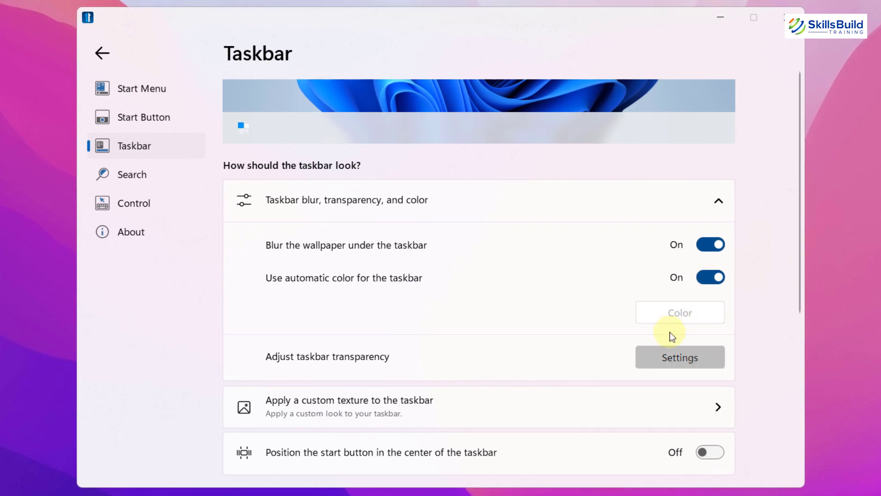
Adjust the taskbar transparency to 64% solid.
left_click(656, 355)
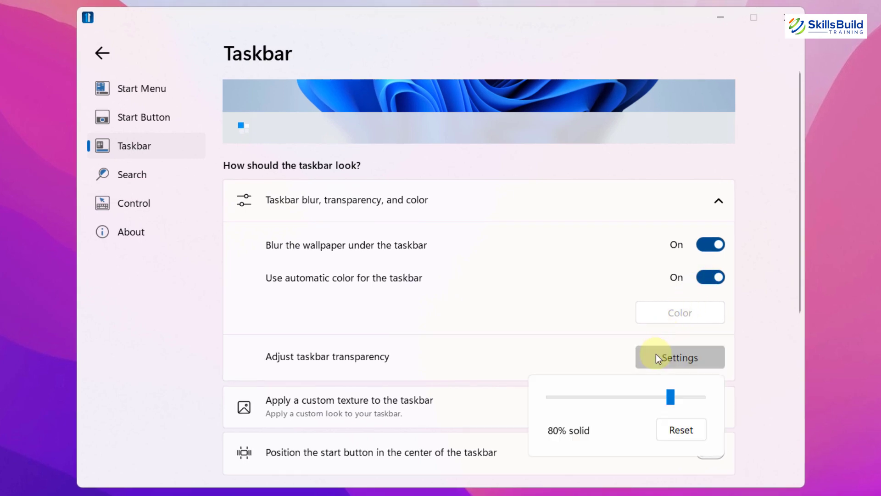
scroll(670, 400, "down", 16)
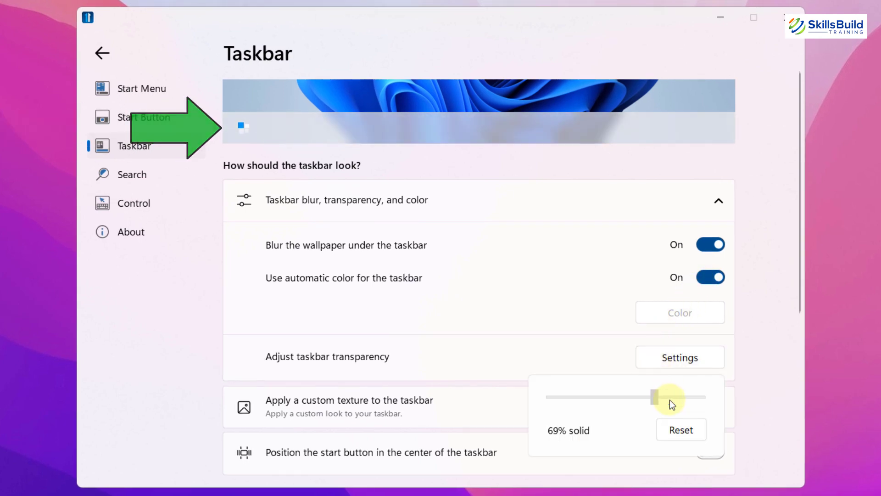
scroll(670, 400, "up", 19)
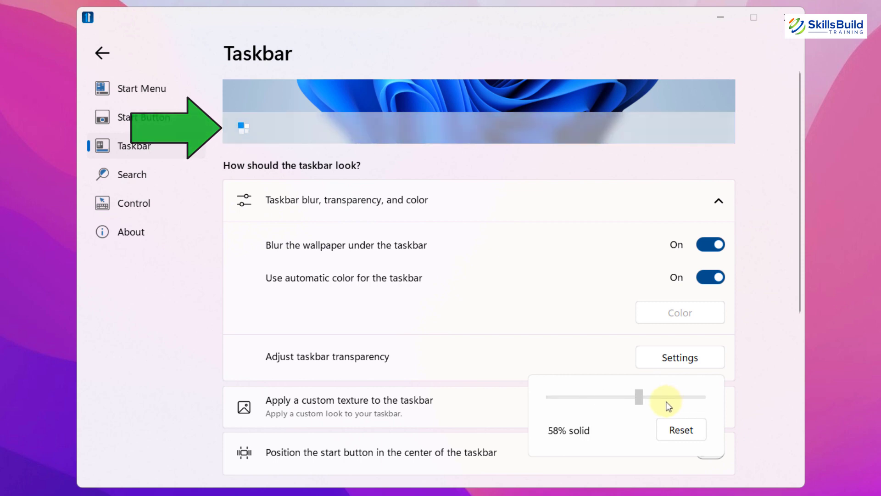
scroll(660, 404, "down", 6)
scroll(660, 403, "up", 1)
key("Escape")
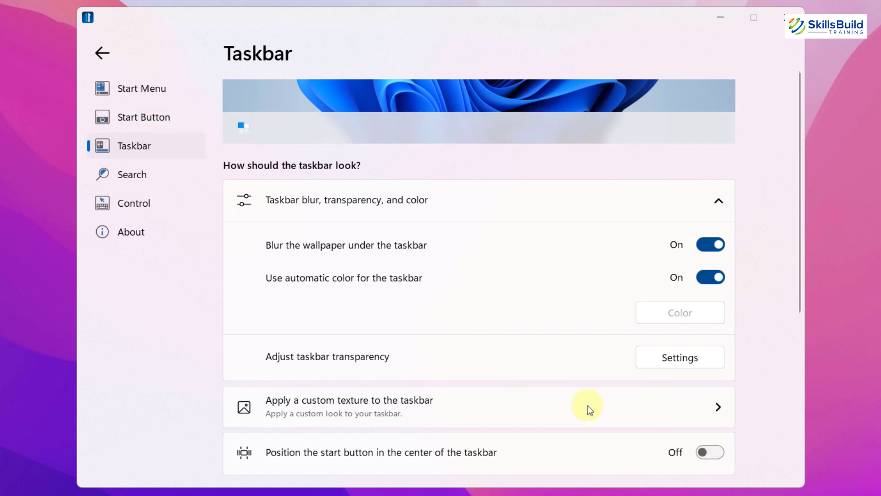
Try the Grunge Stone 02 taskbar texture, then turn the texture off and return to Taskbar settings.
left_click(434, 407)
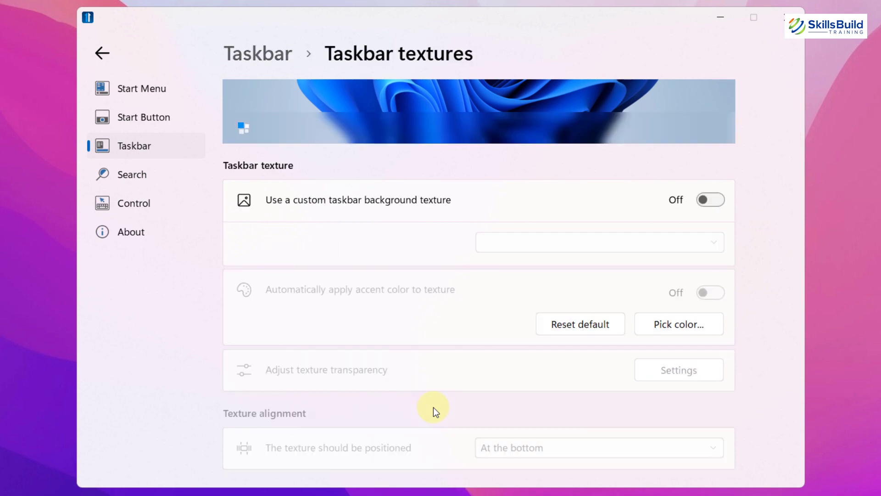
left_click(716, 199)
left_click(706, 246)
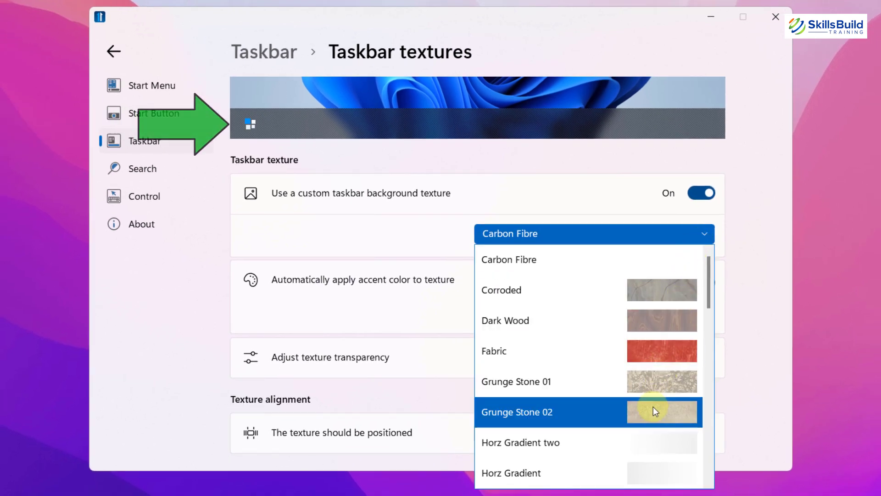
left_click(653, 406)
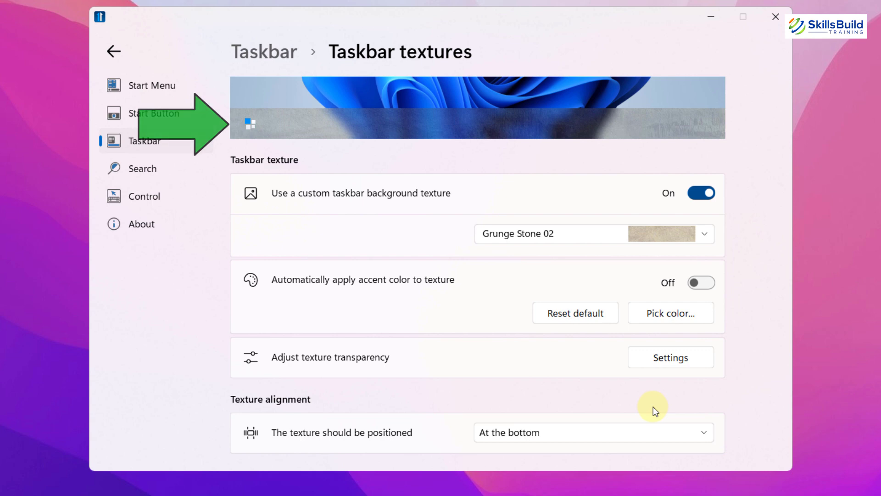
left_click(702, 193)
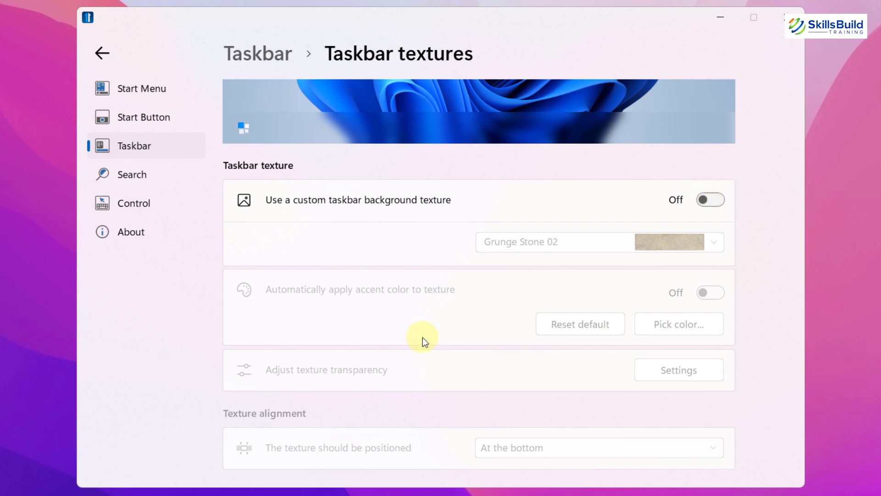
left_click(103, 54)
Enable both taskbar right-click menu replacements, check the new Win+X menu, and set taskbar size Large.
scroll(387, 318, "down", 3)
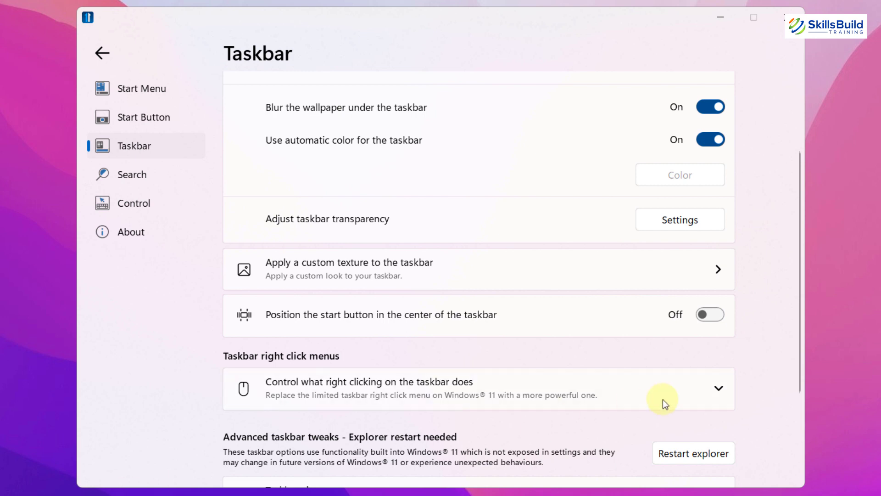
left_click(716, 390)
scroll(738, 374, "down", 3)
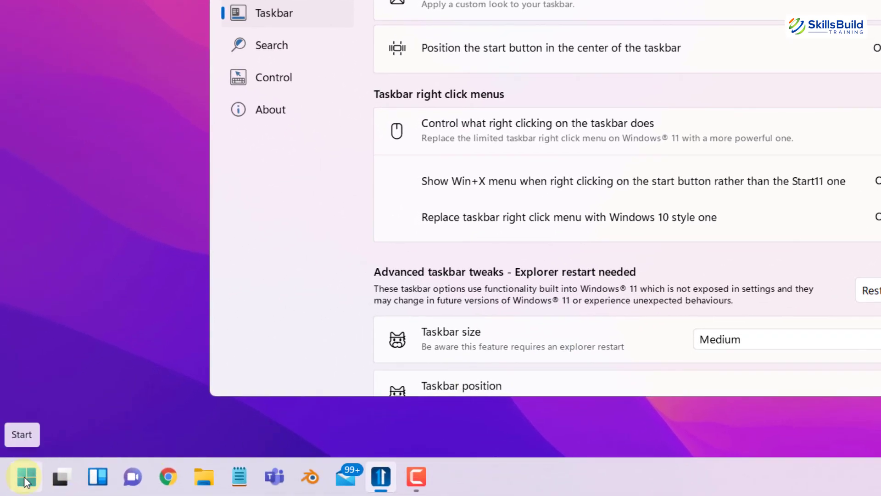
right_click(25, 480)
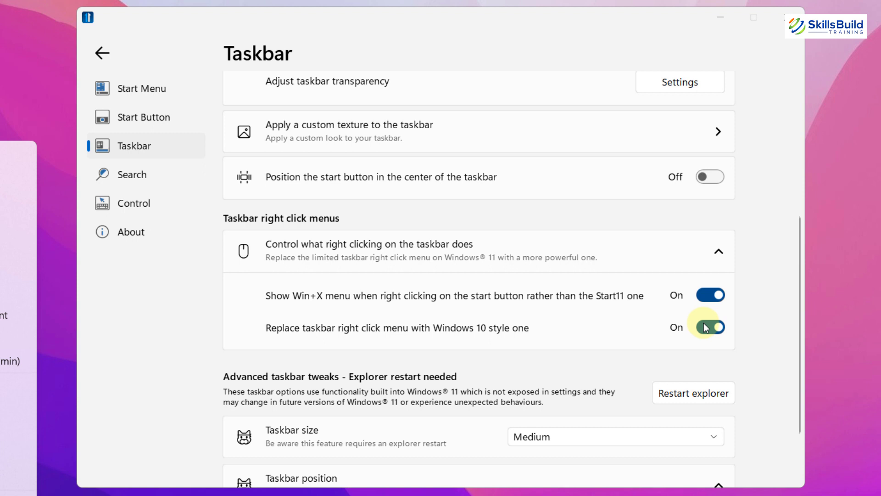
scroll(704, 323, "down", 3)
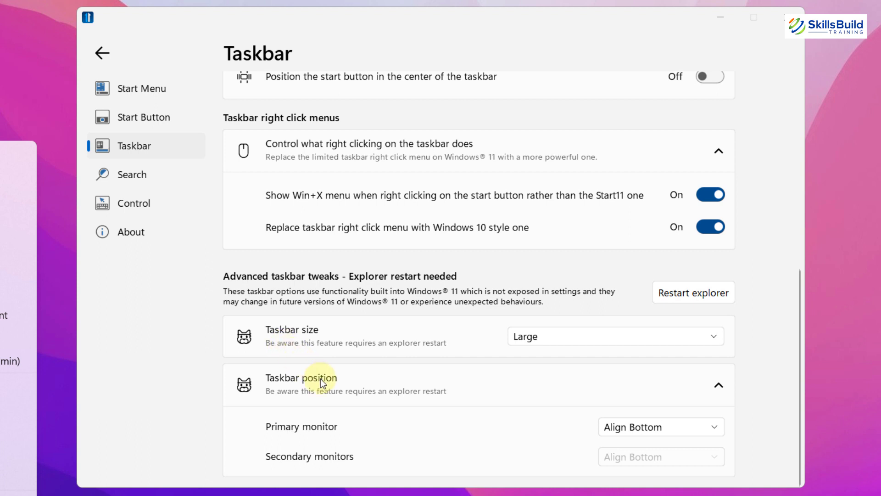
Test the start menu with Start11 search off, then switch Start11 search back on and reopen Start.
left_click(135, 176)
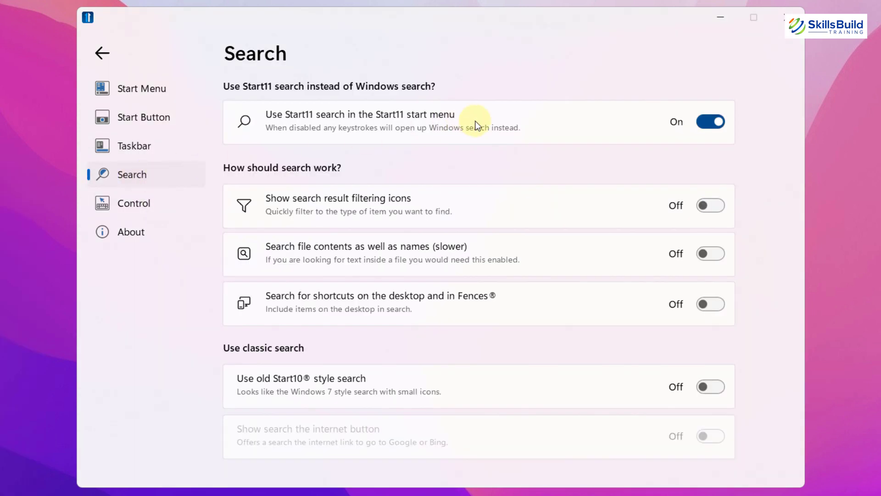
left_click(711, 121)
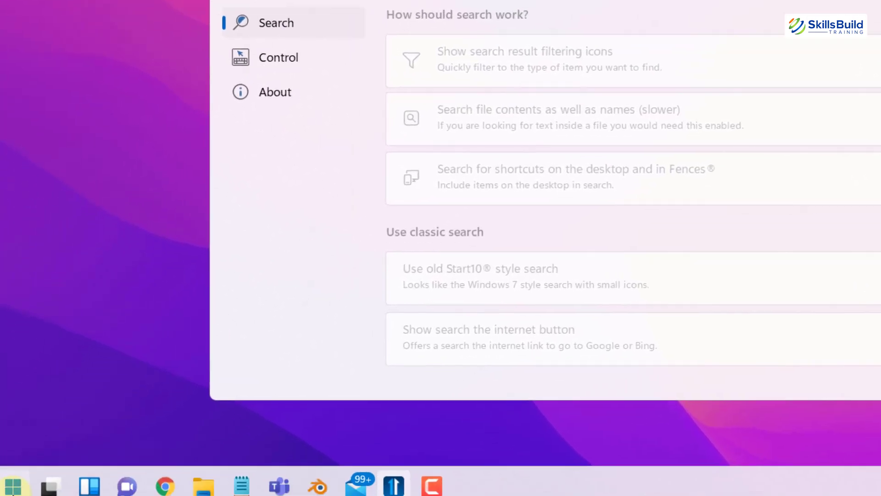
left_click(13, 481)
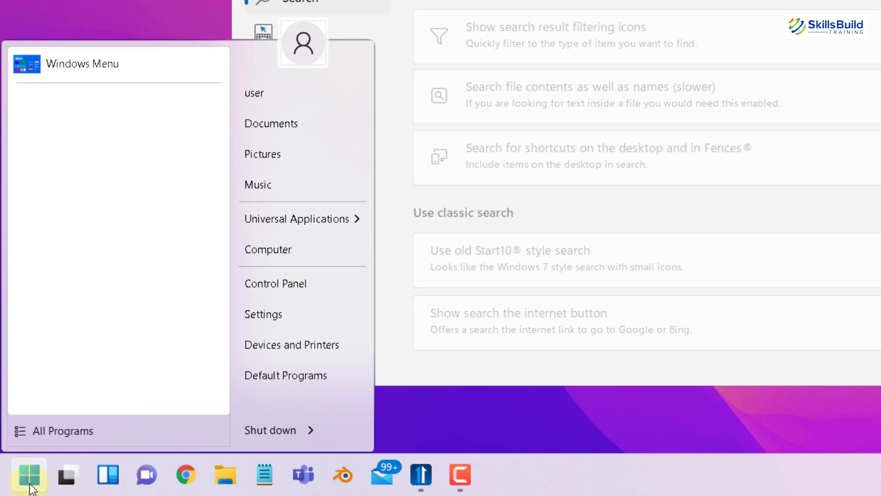
key("Return")
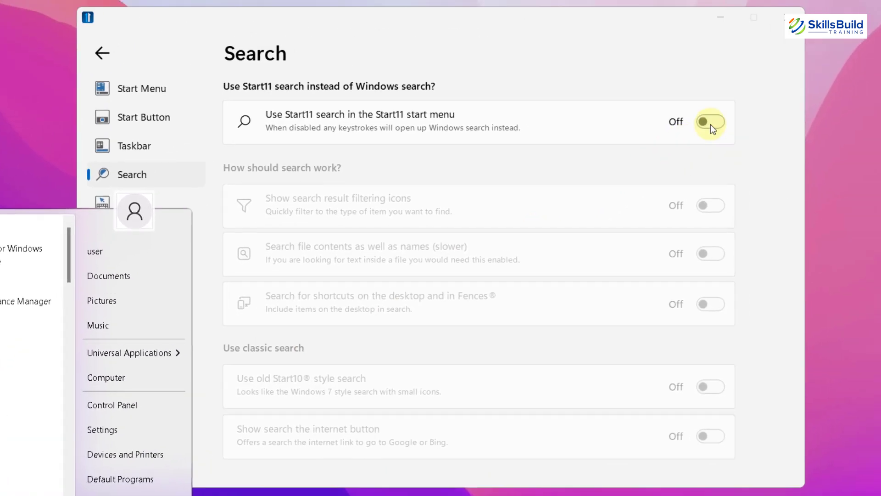
left_click(779, 79)
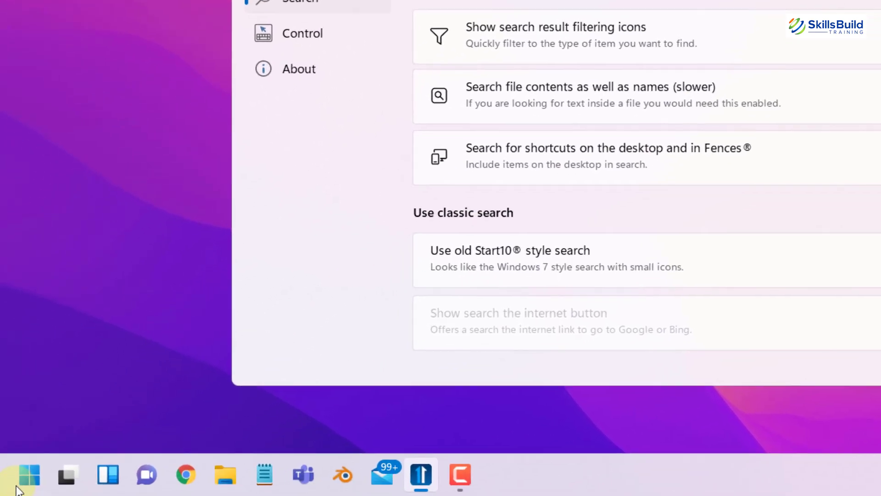
left_click(28, 475)
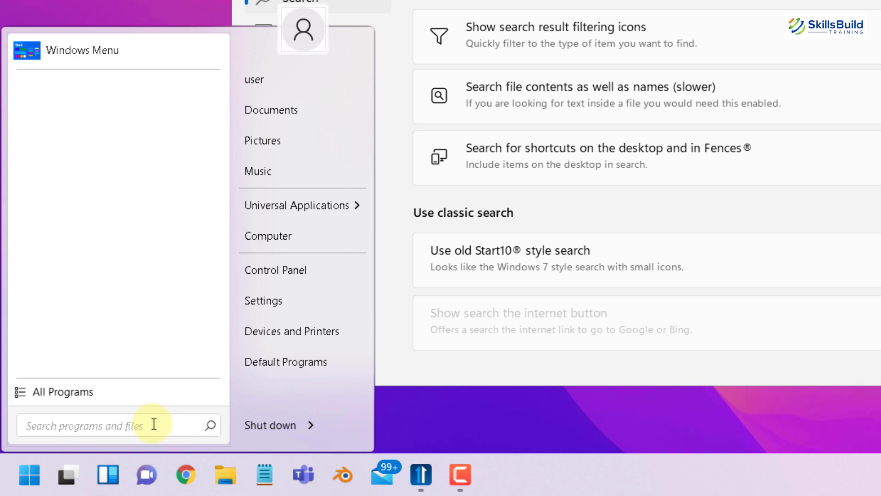
Search the start menu for cmd, see cmd.exe as best match, then close the menu.
type("cmd")
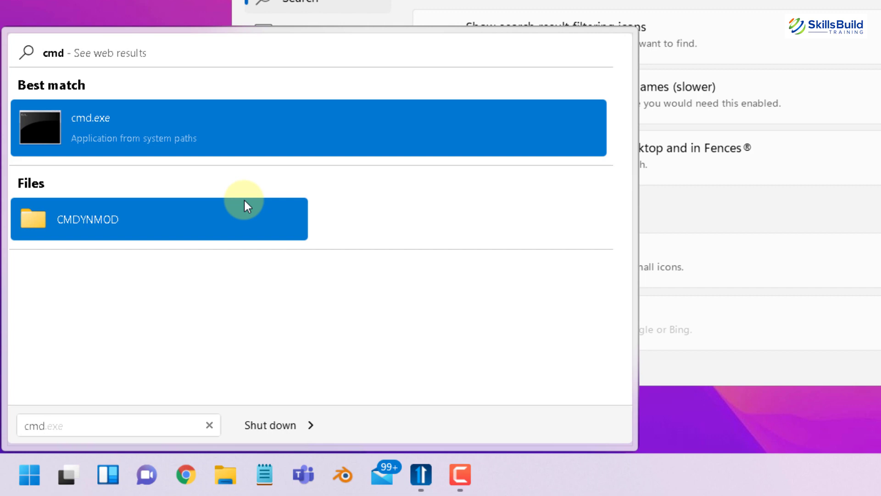
key("Escape")
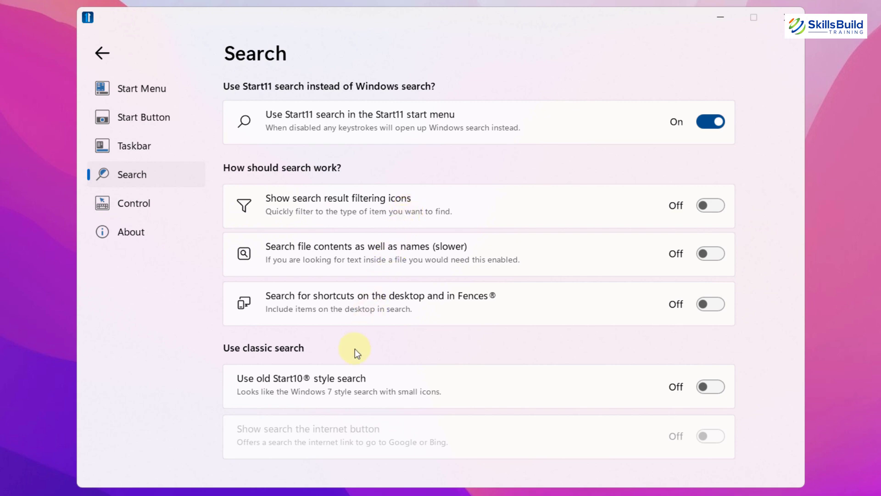
left_click(148, 206)
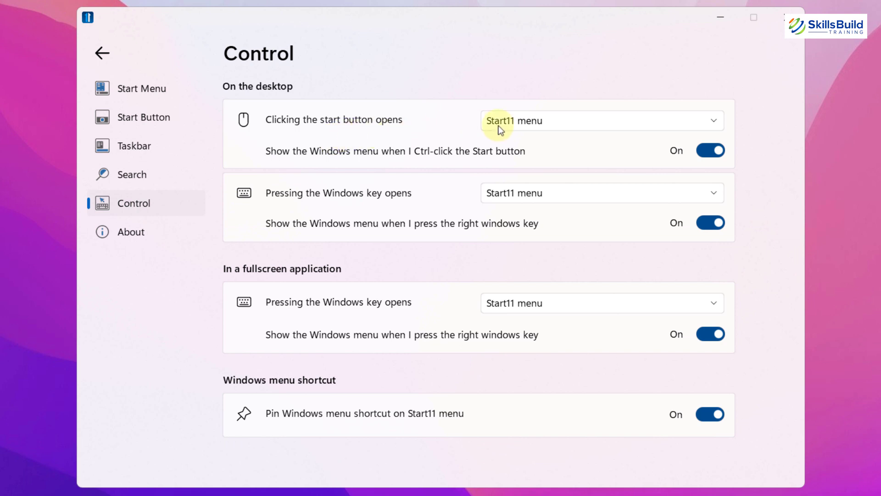
left_click(532, 122)
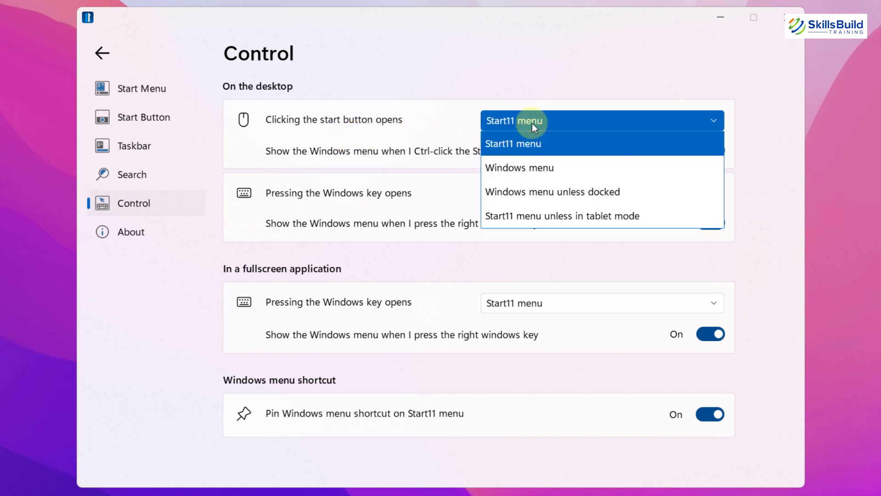
key("Down")
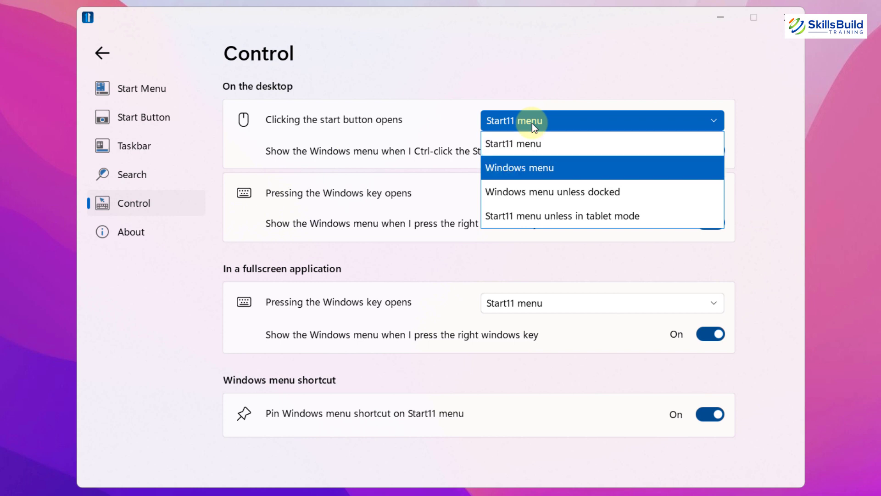
key("Down")
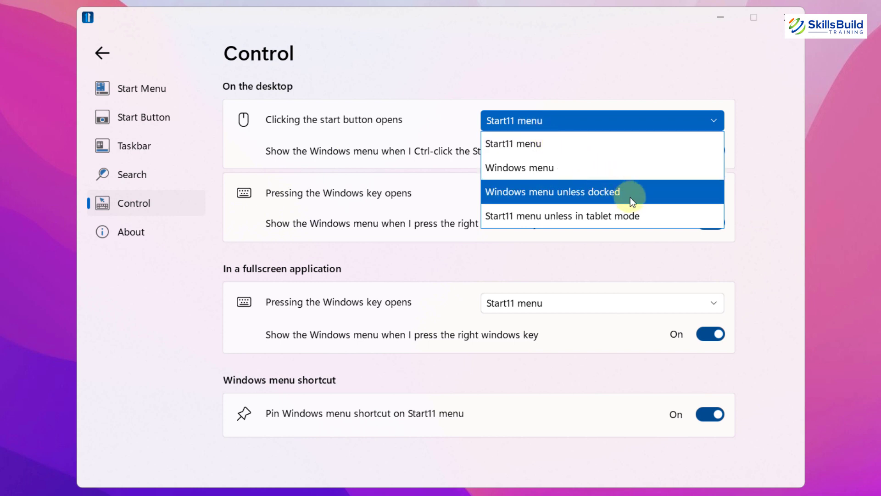
key("Down")
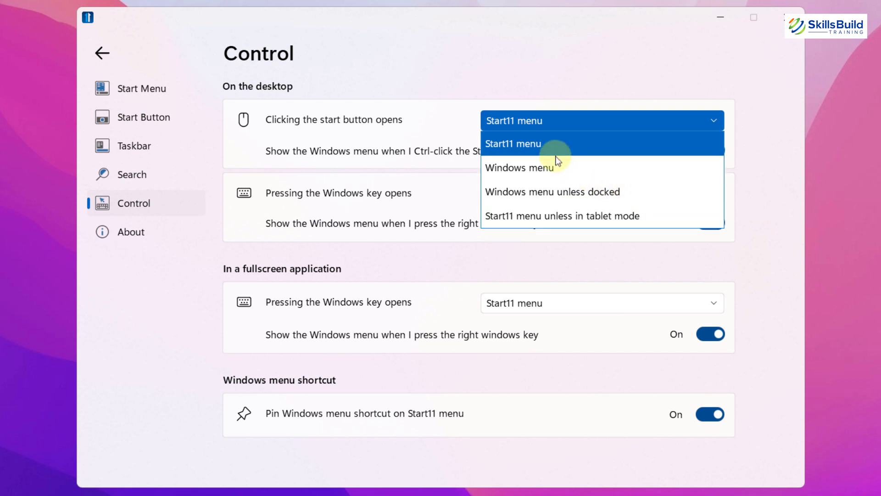
left_click(534, 144)
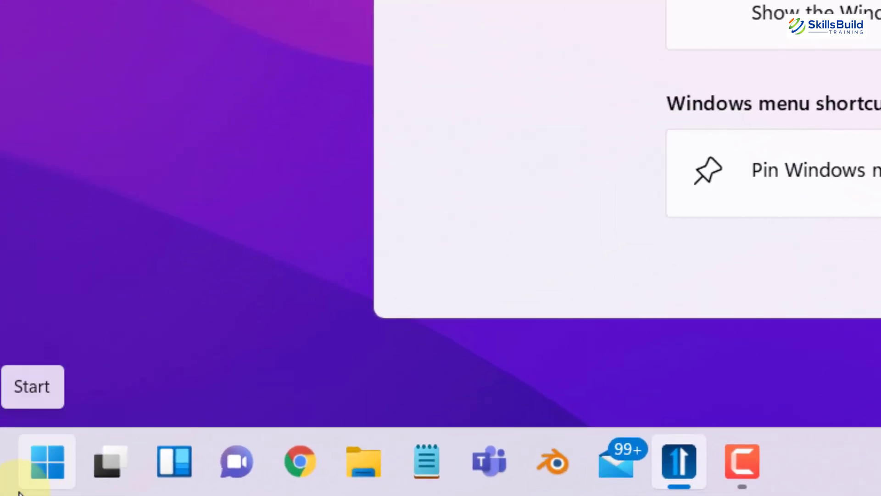
left_click(21, 490)
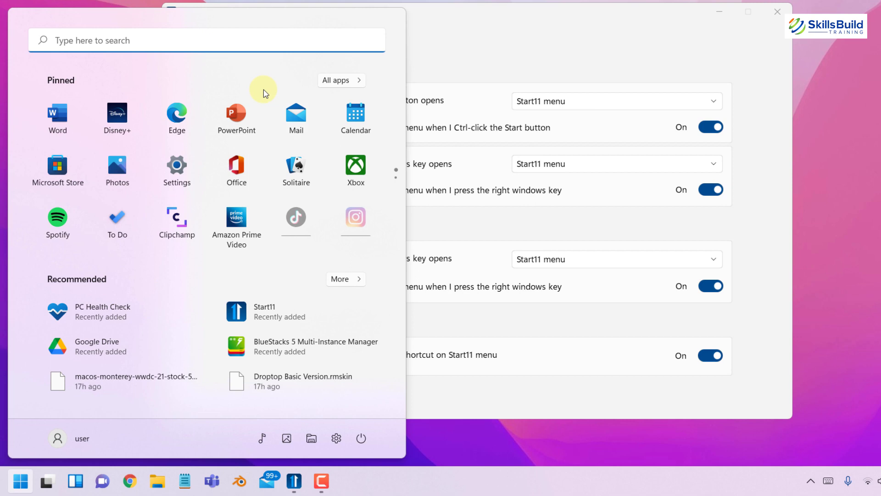
left_click(20, 481)
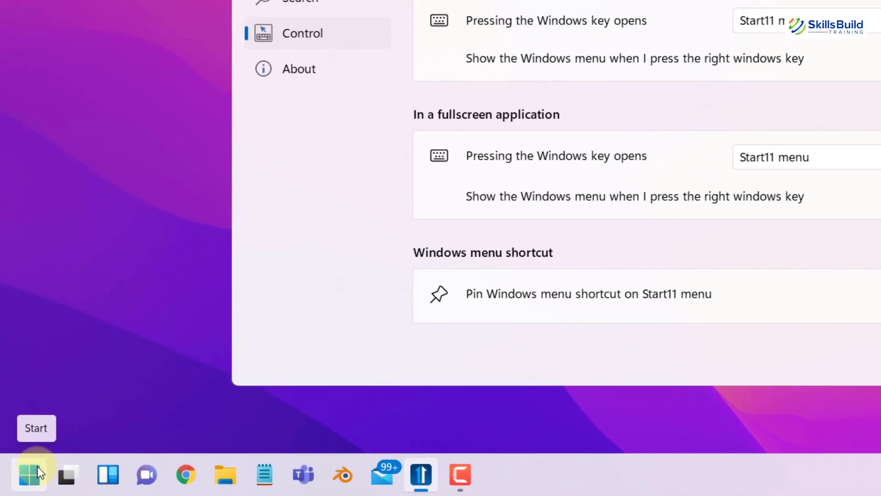
left_click(37, 466)
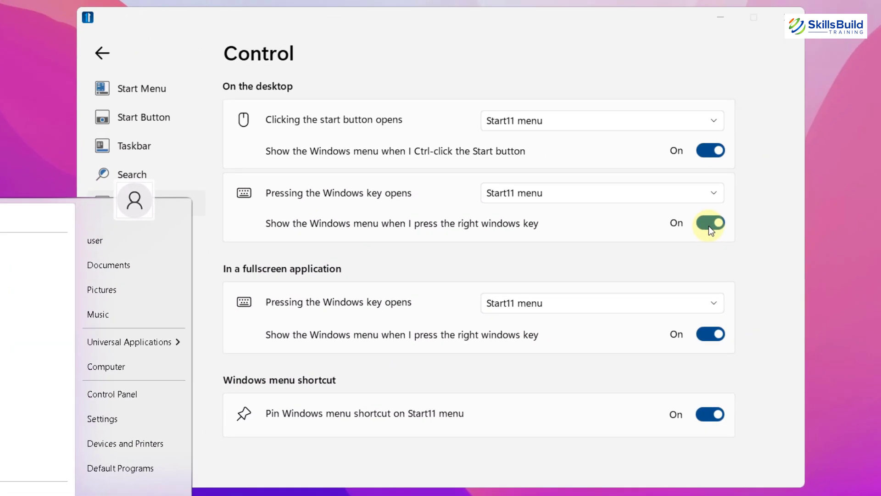
left_click(710, 230)
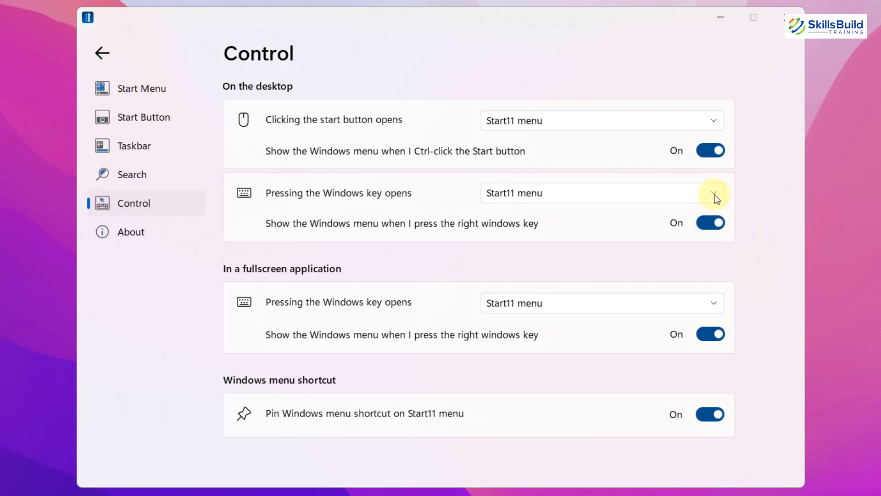
left_click(594, 194)
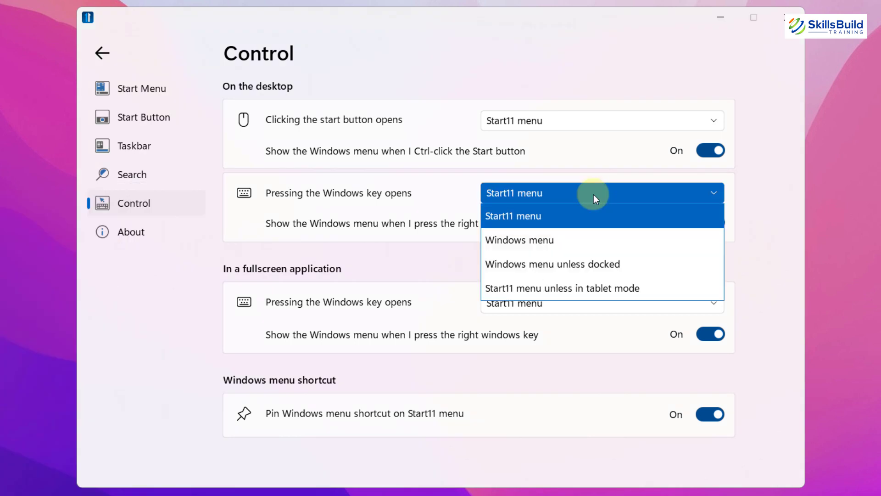
left_click(525, 214)
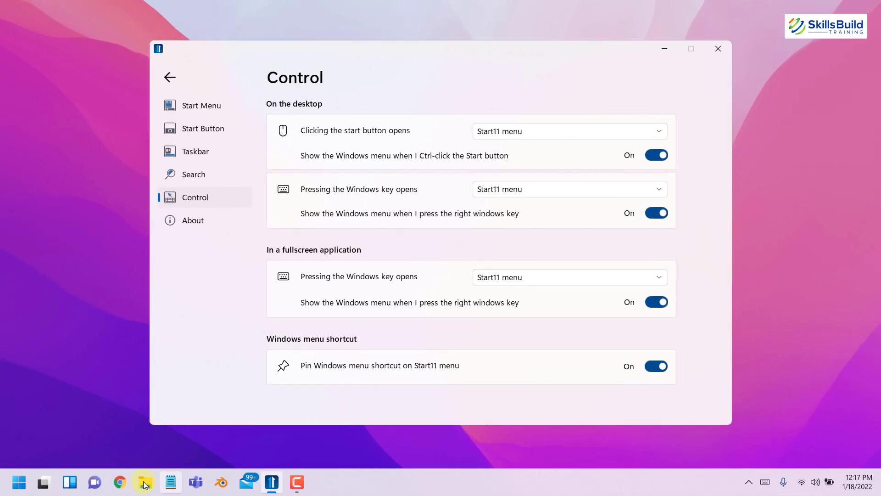
Launch File Explorer, set the fullscreen Windows key to open the Windows menu, and test it.
left_click(144, 483)
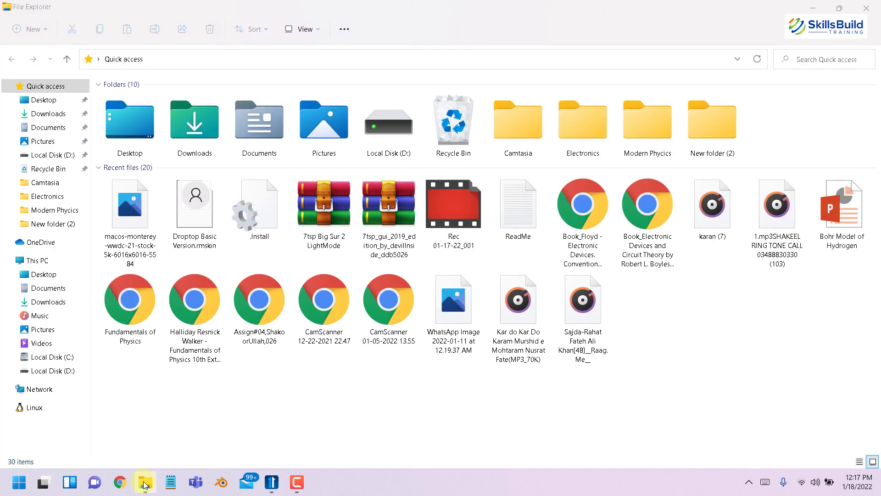
key("super")
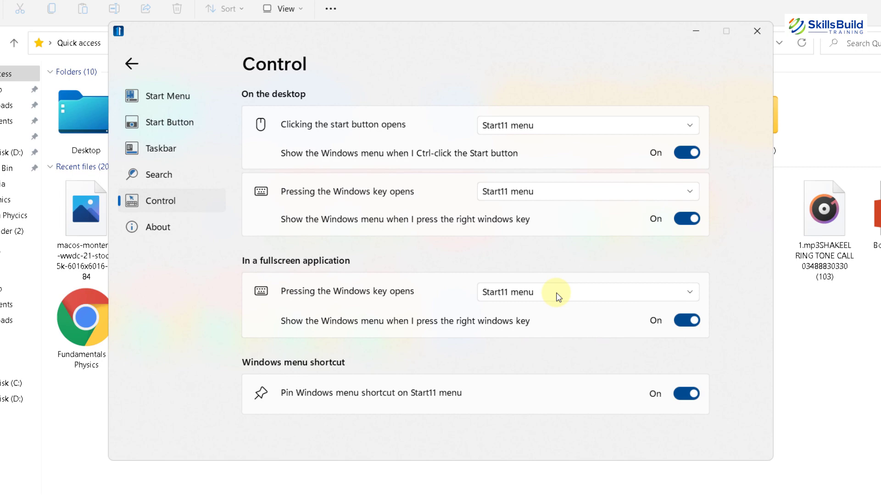
left_click(542, 278)
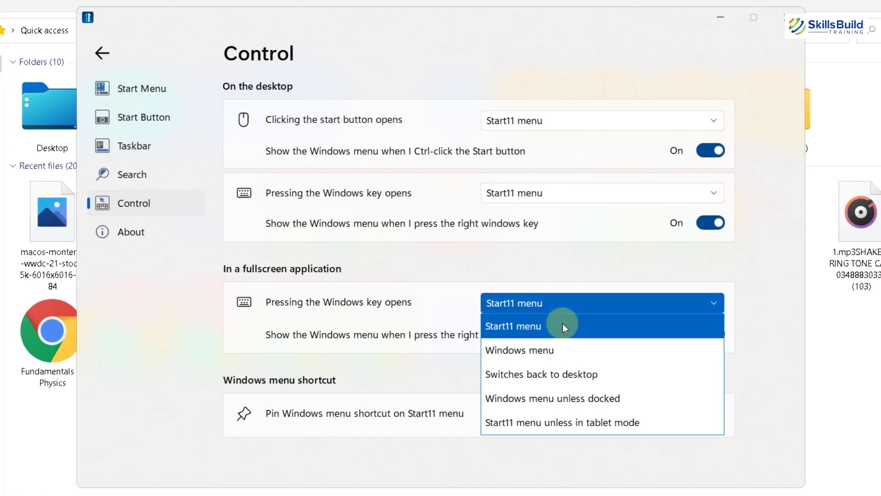
left_click(556, 349)
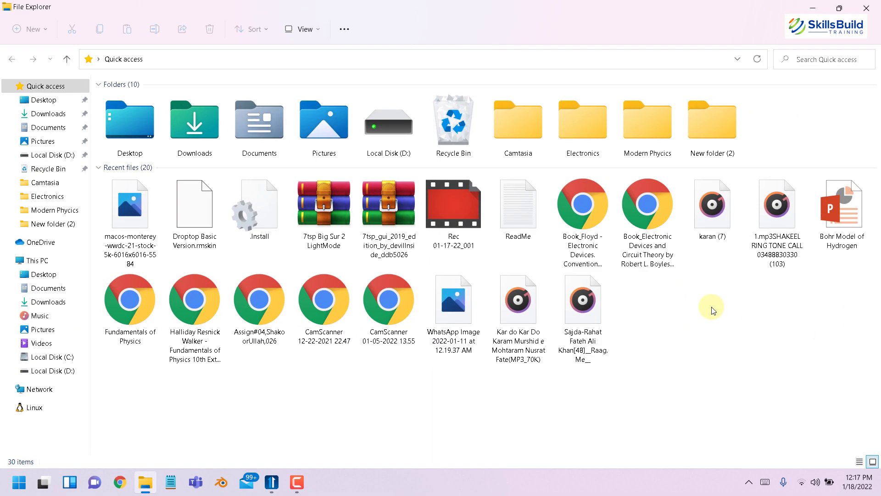
key("super")
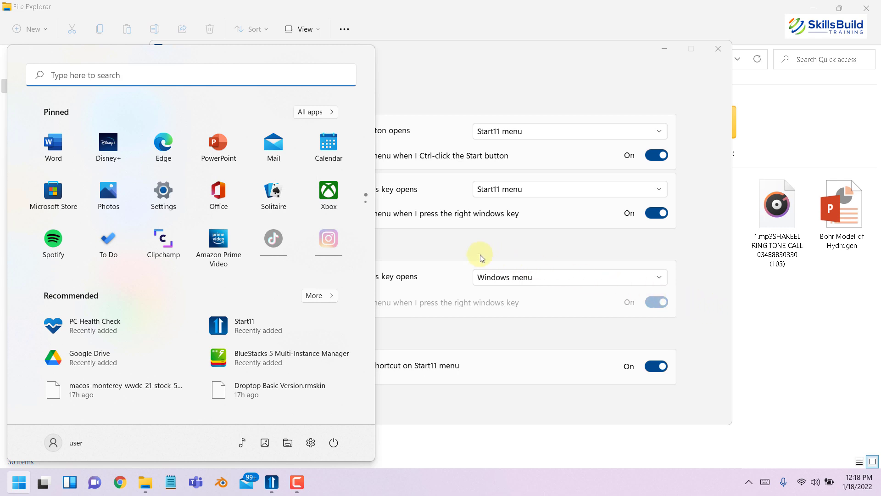
left_click(452, 249)
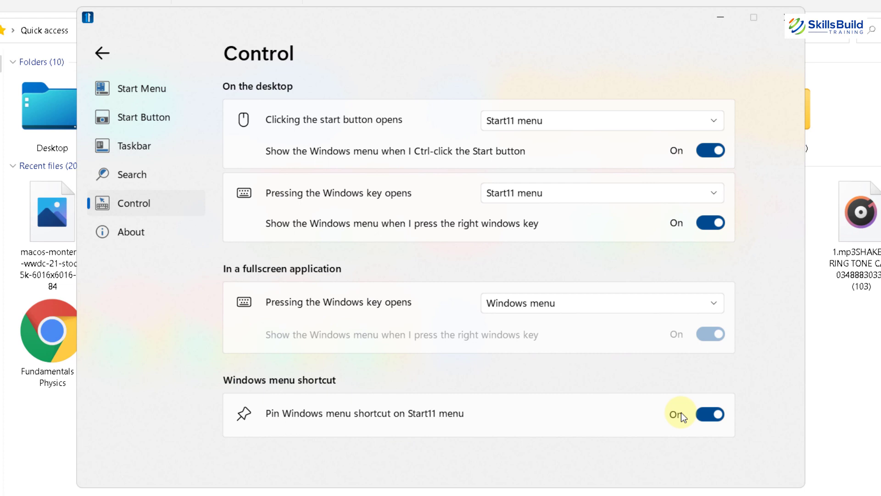
View the About page showing version 1.1, try the Start11 menu, then bring up the Windows 11 Start menu.
left_click(125, 230)
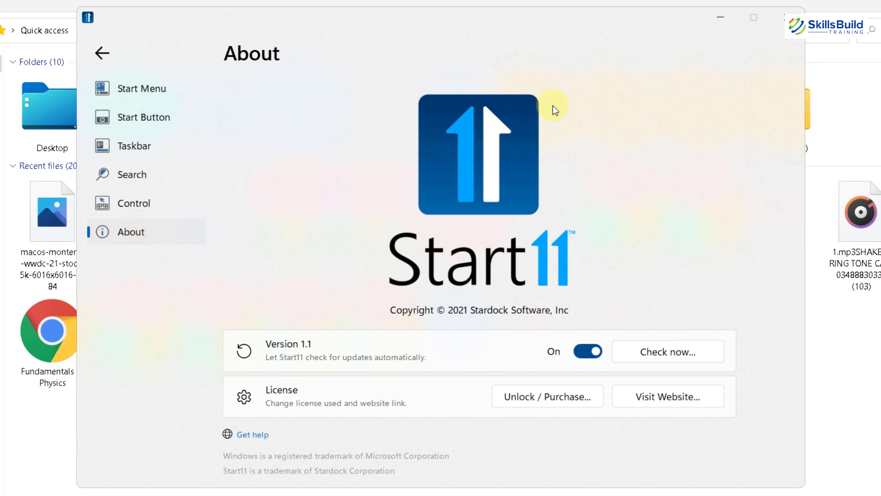
left_click(19, 481)
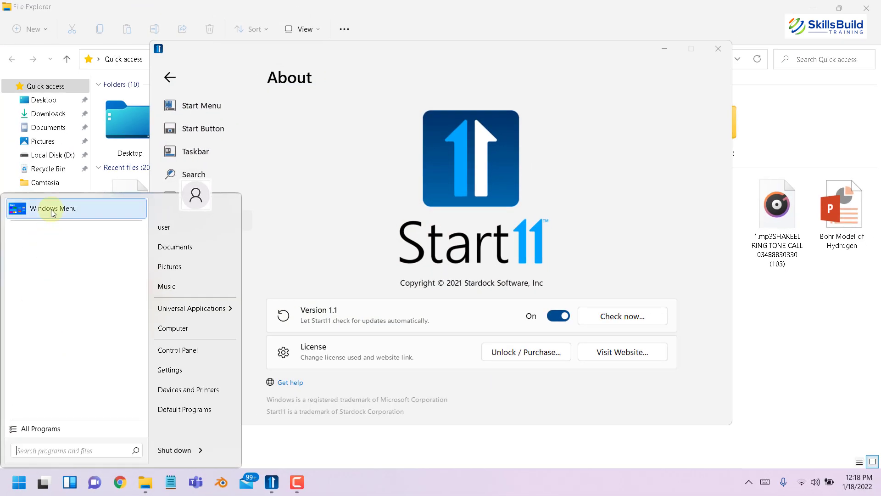
left_click(52, 209)
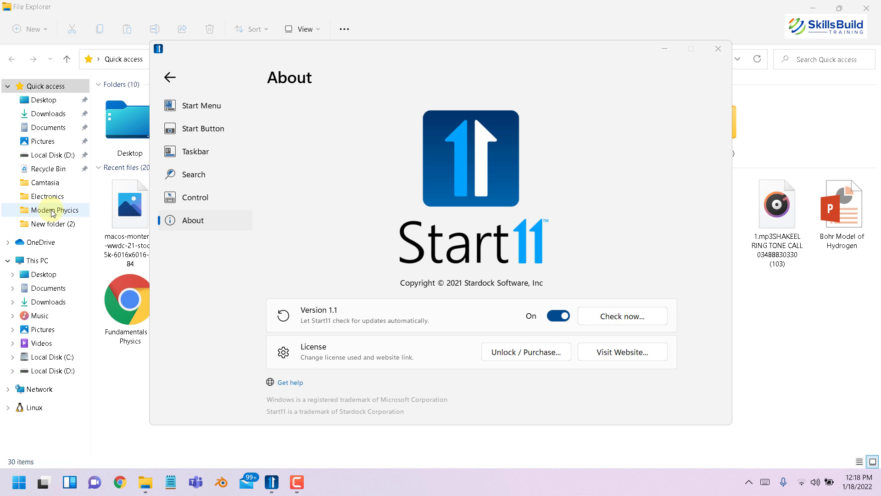
key("super")
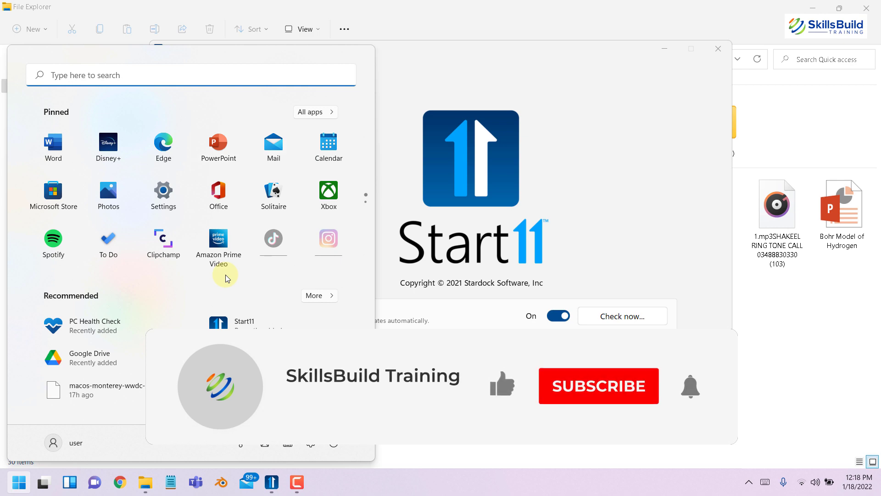
Open the classic Windows 7-style Start11 menu from the taskbar Start button.
left_click(13, 480)
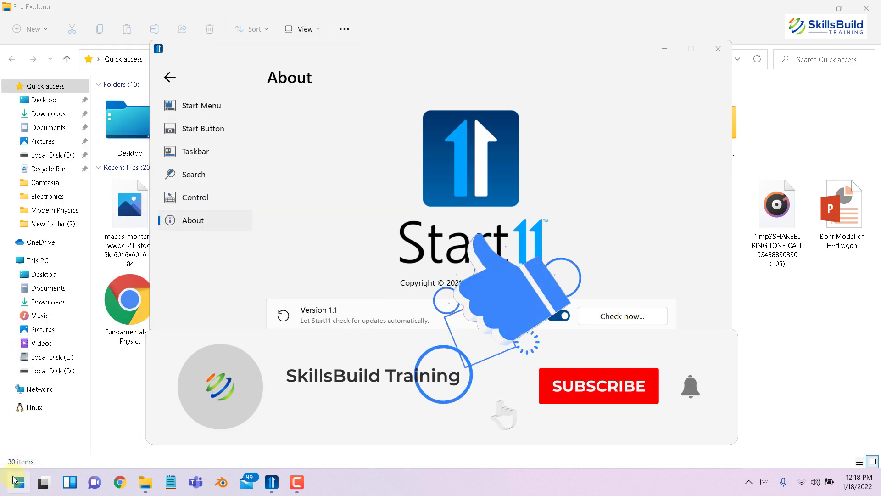